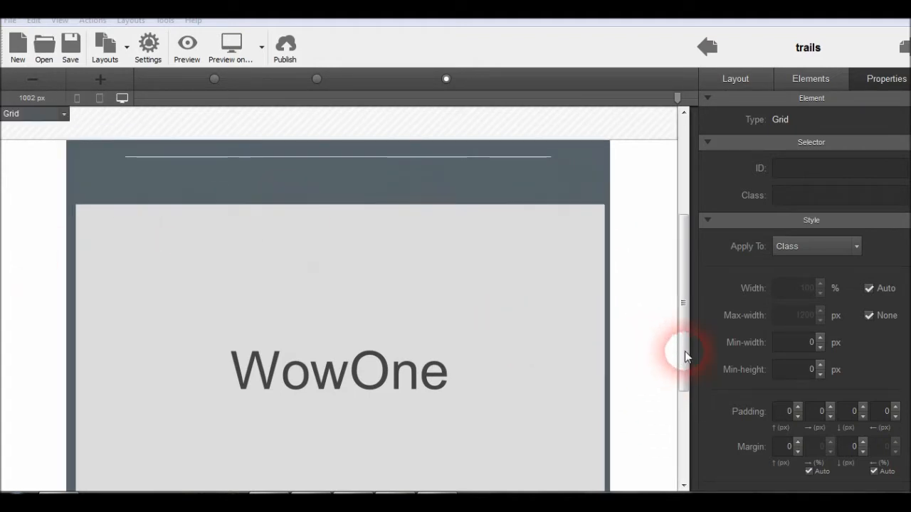
left_click_drag(683, 354, 687, 256)
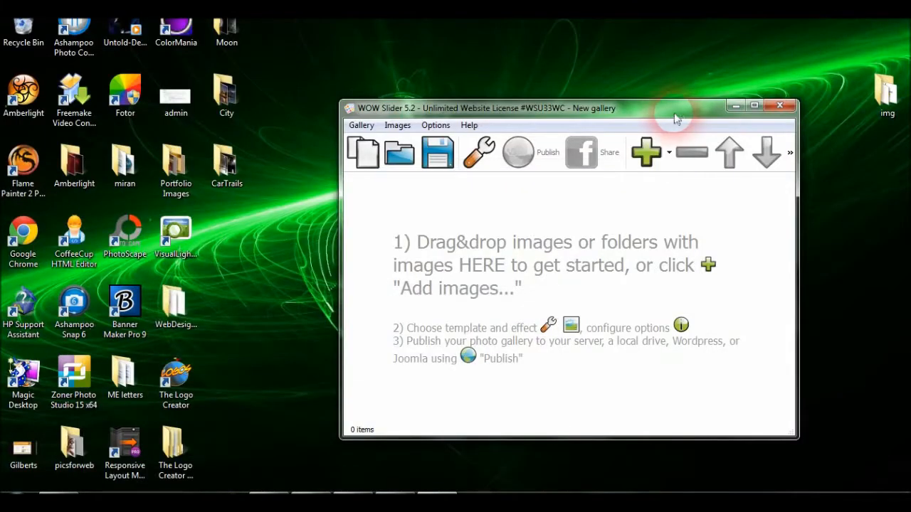
left_click_drag(674, 116, 653, 116)
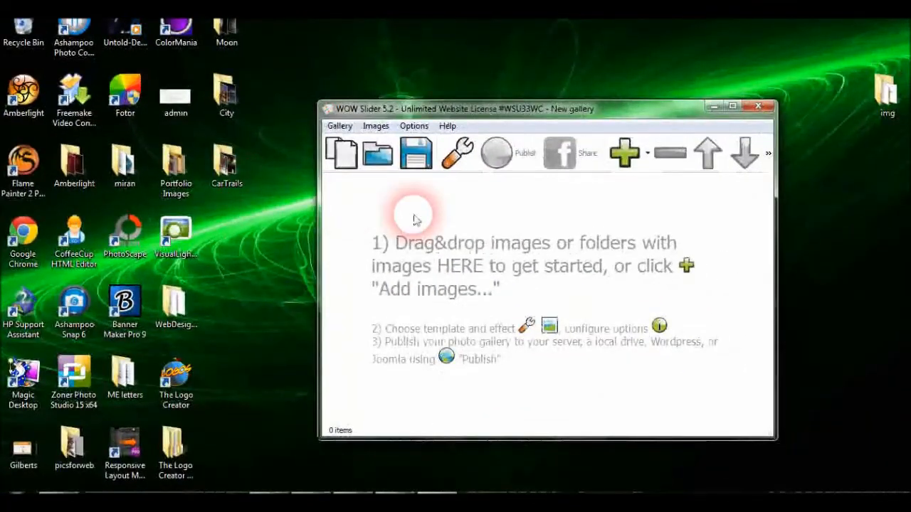
Add the images from the CarTrails folder on the Desktop to the gallery
left_click(376, 127)
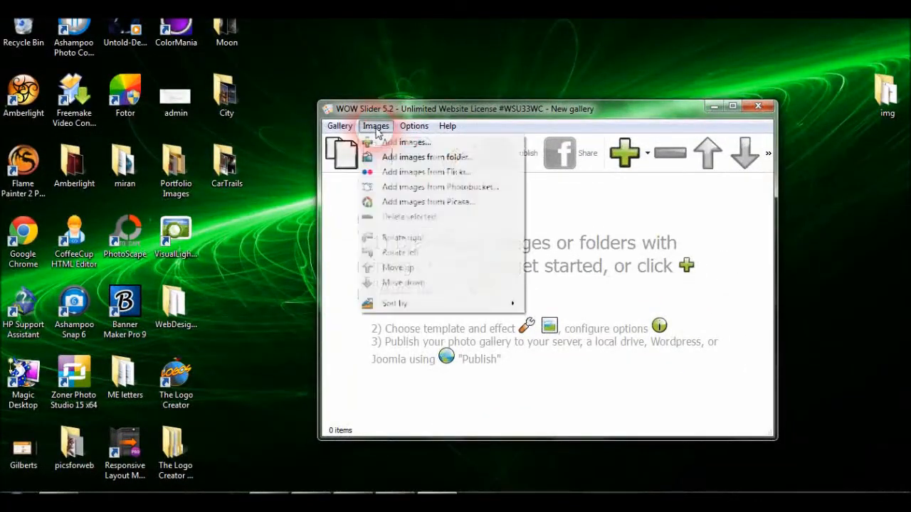
left_click(396, 160)
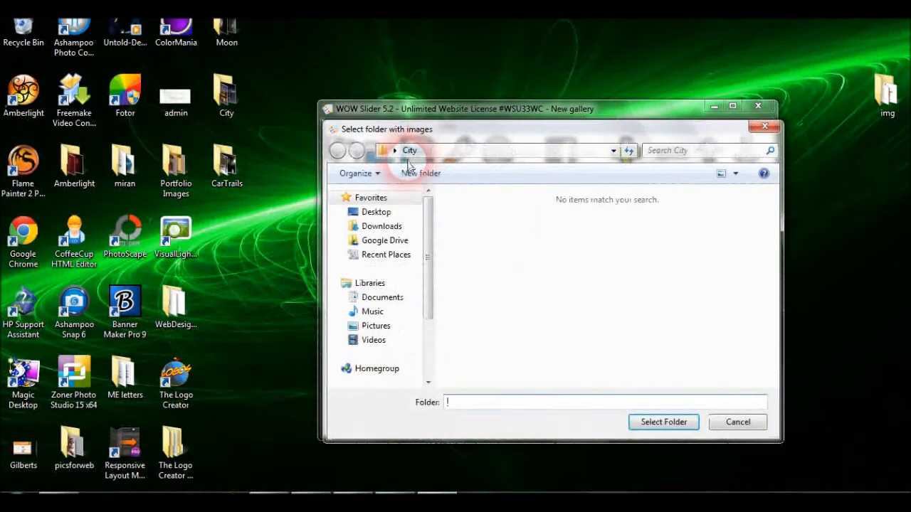
left_click(398, 214)
left_click(641, 306)
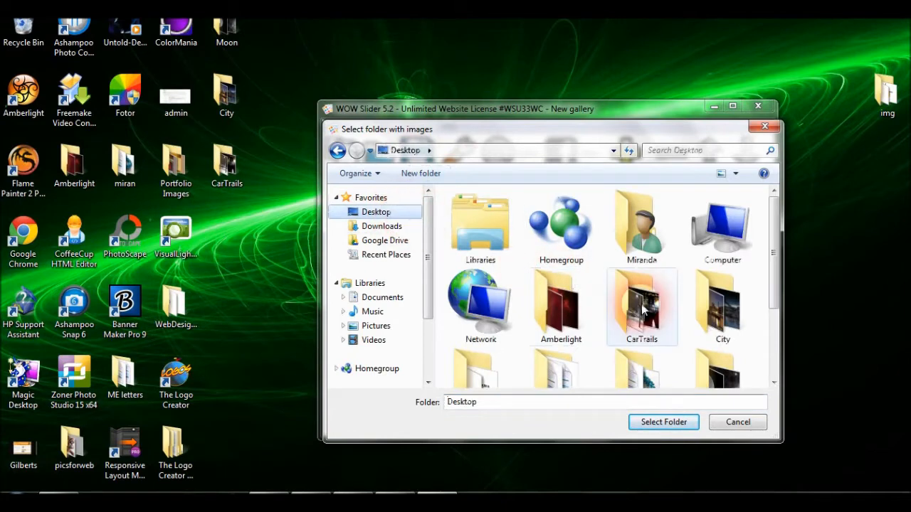
left_click(654, 424)
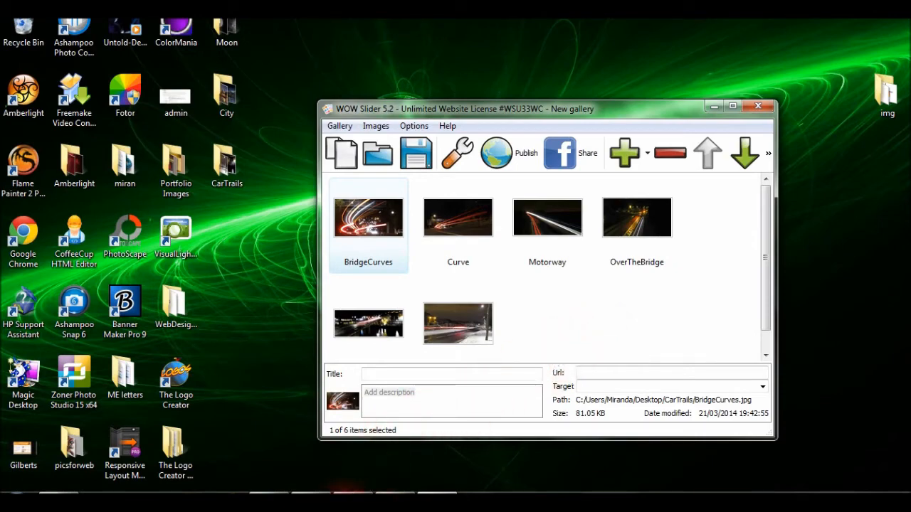
Preview trails.html in the default browser from the HTML editor
left_click(314, 503)
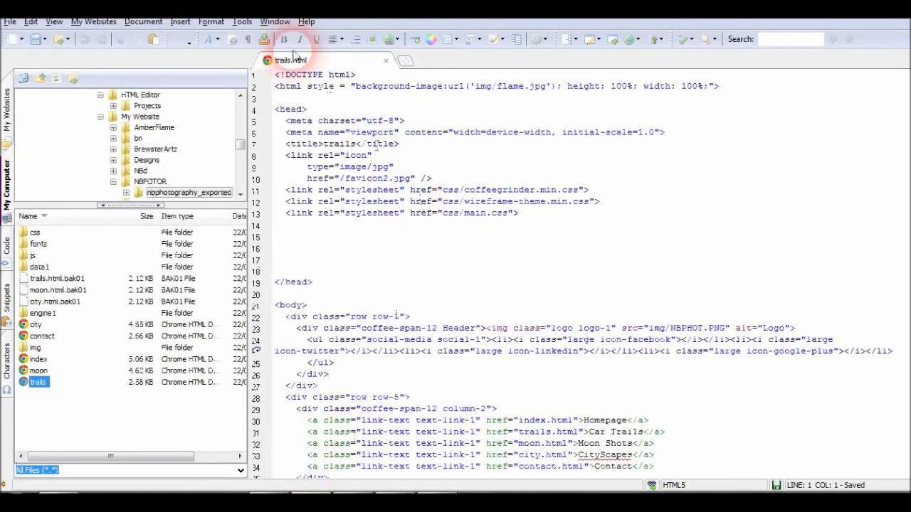
left_click(242, 22)
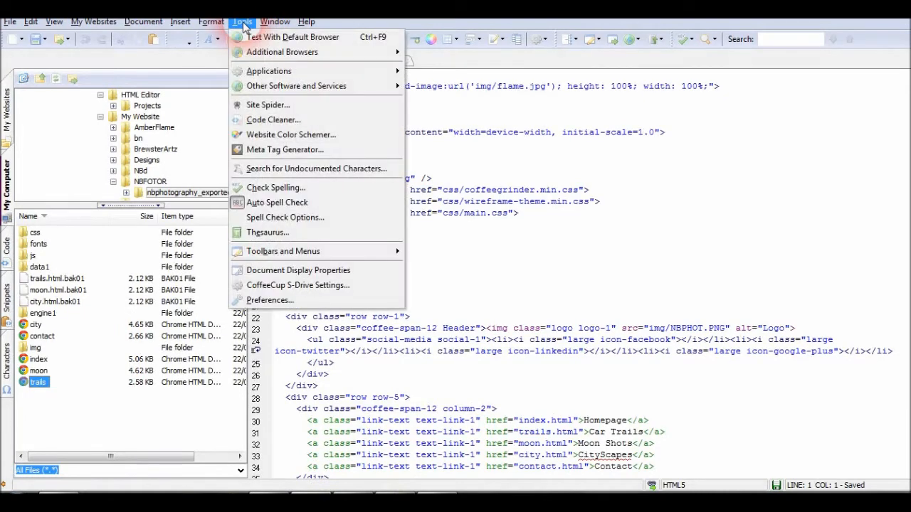
left_click(251, 37)
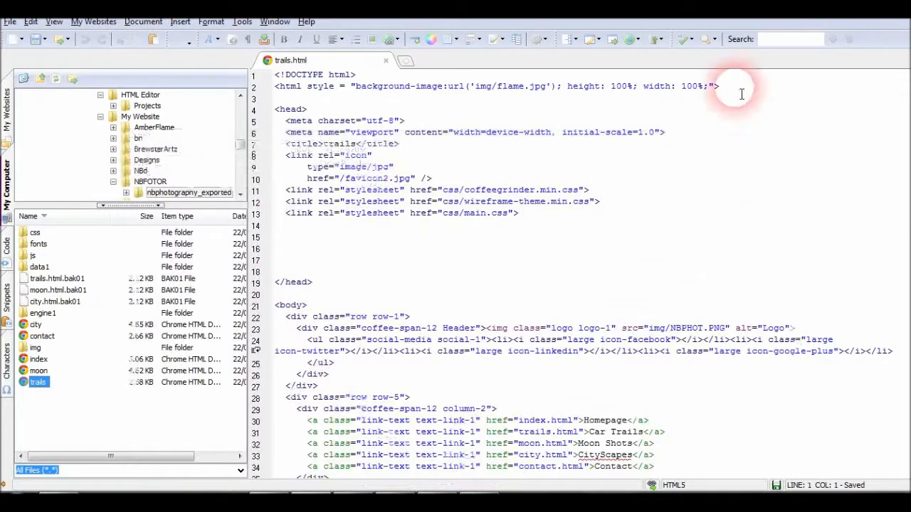
left_click(390, 39)
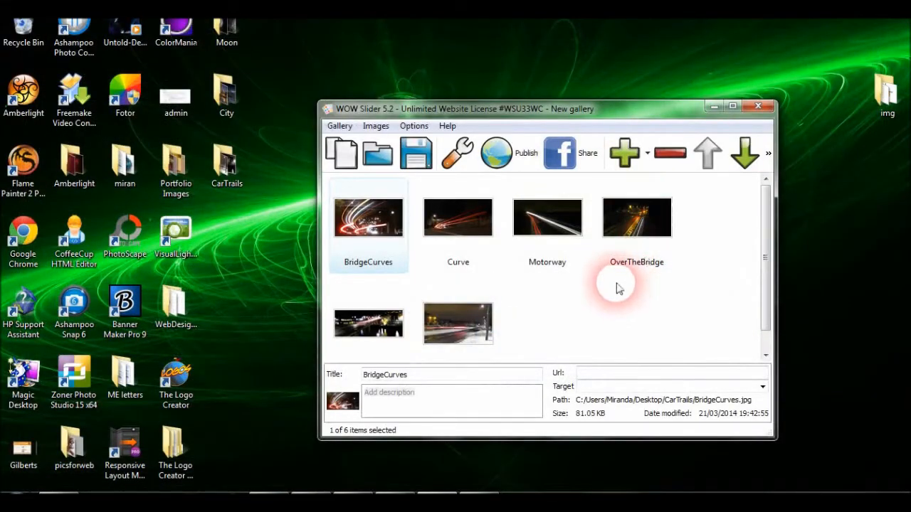
Open the publish settings, choose the Premium template and set the image size to 830x360
left_click(515, 160)
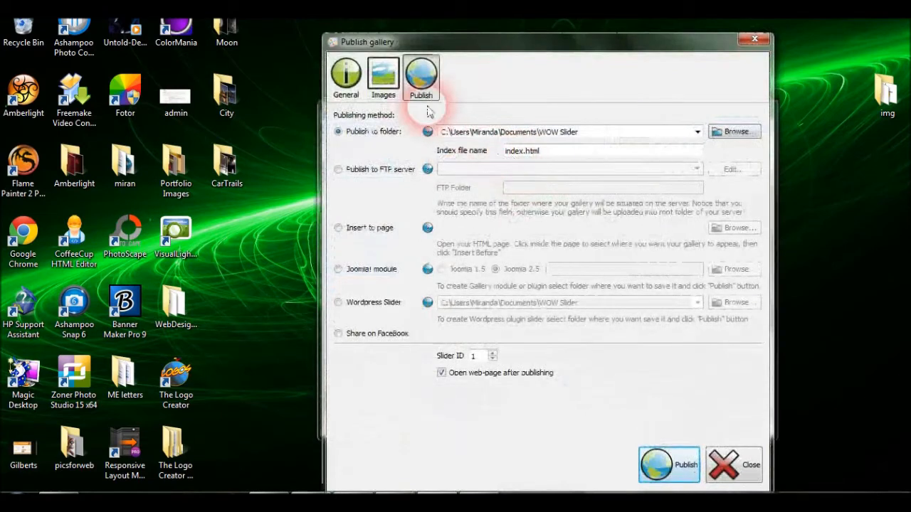
left_click(393, 92)
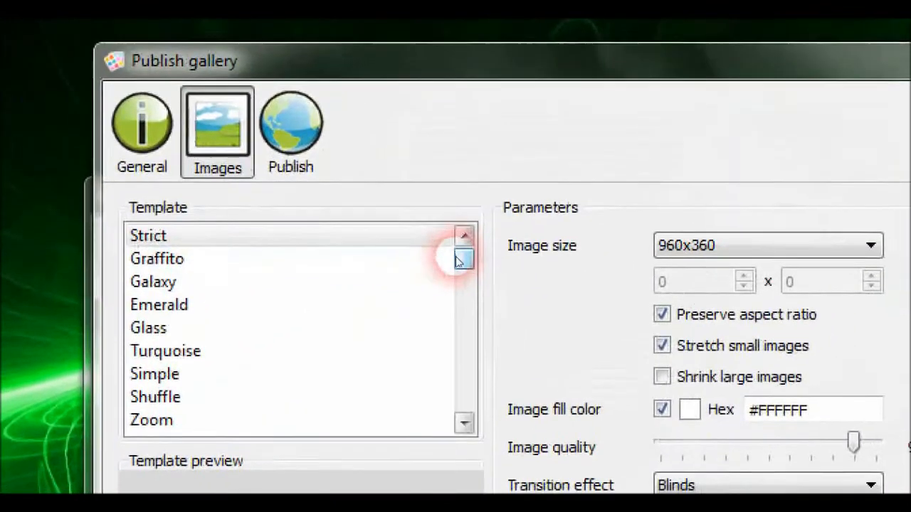
left_click_drag(704, 147, 704, 201)
left_click_drag(456, 258, 454, 256)
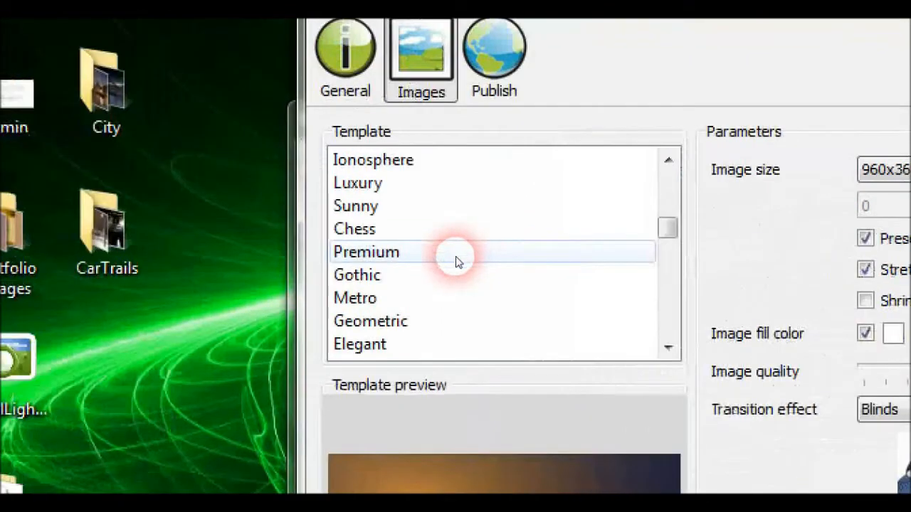
left_click(455, 261)
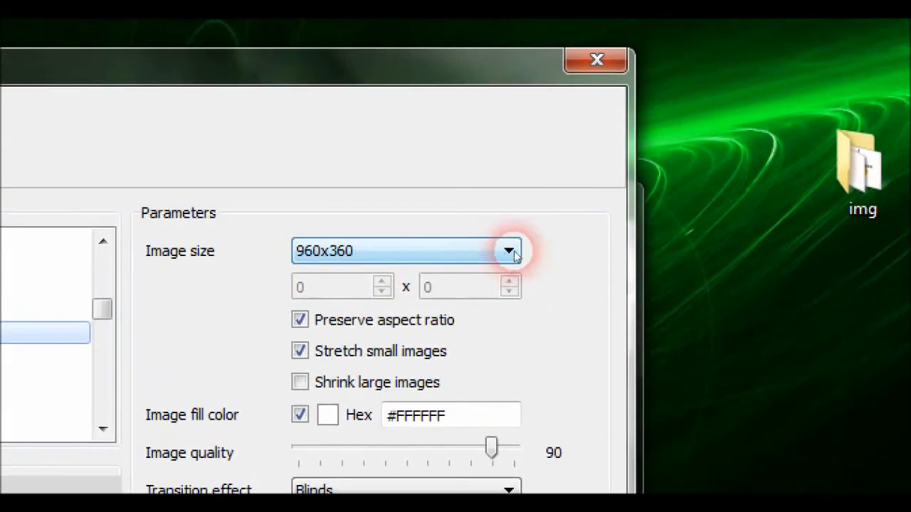
left_click(636, 235)
left_click(480, 308)
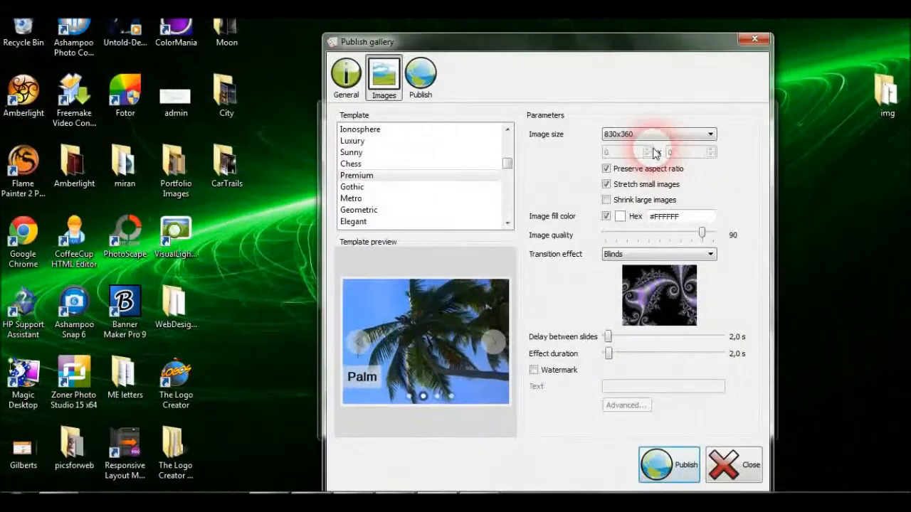
Set the publishing method to Insert to page and open trails.html from the NBFOTOR nbphotography_exported folder
left_click(421, 74)
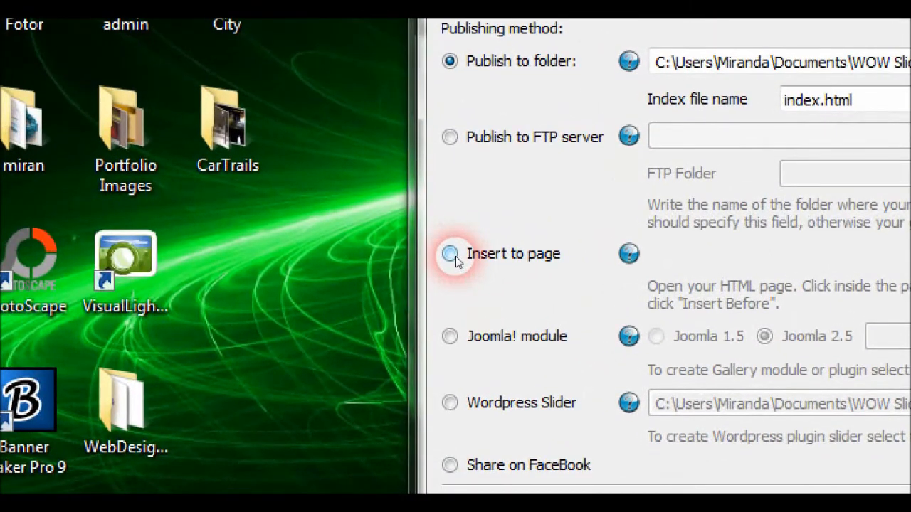
left_click(451, 254)
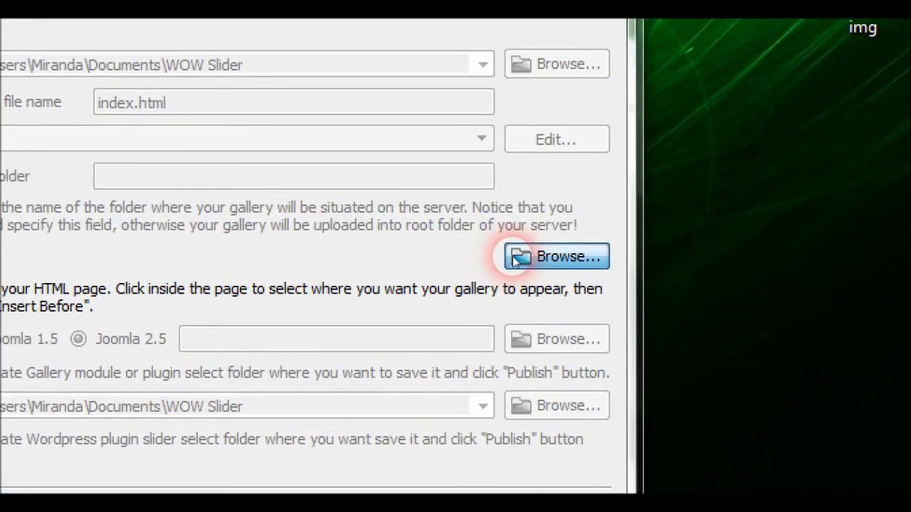
left_click(509, 254)
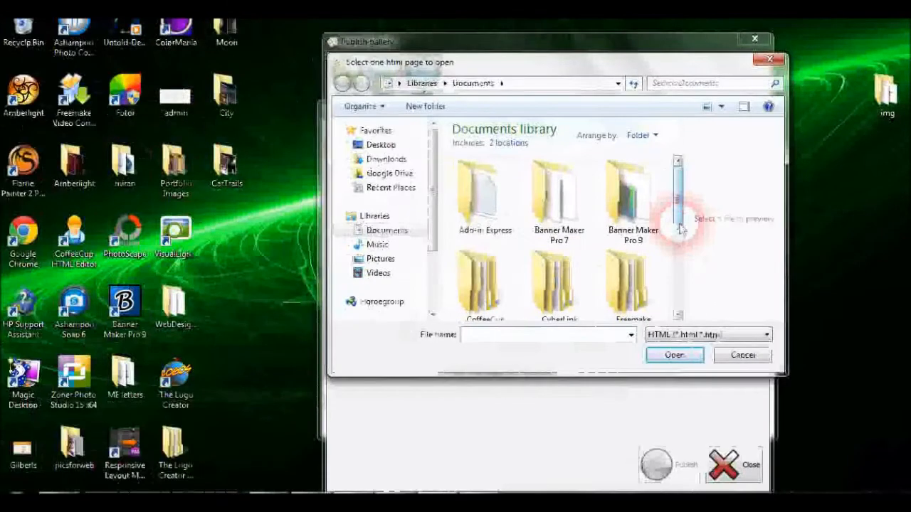
left_click_drag(455, 261, 460, 291)
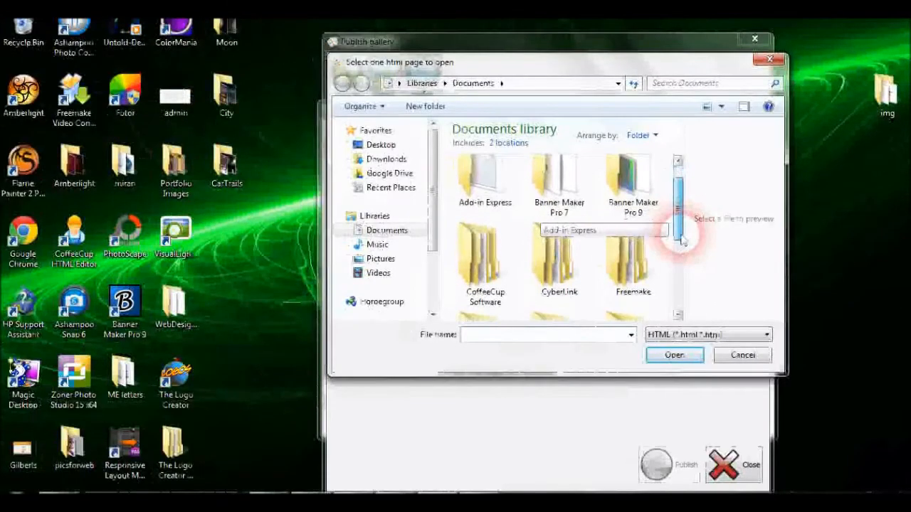
double_click(502, 277)
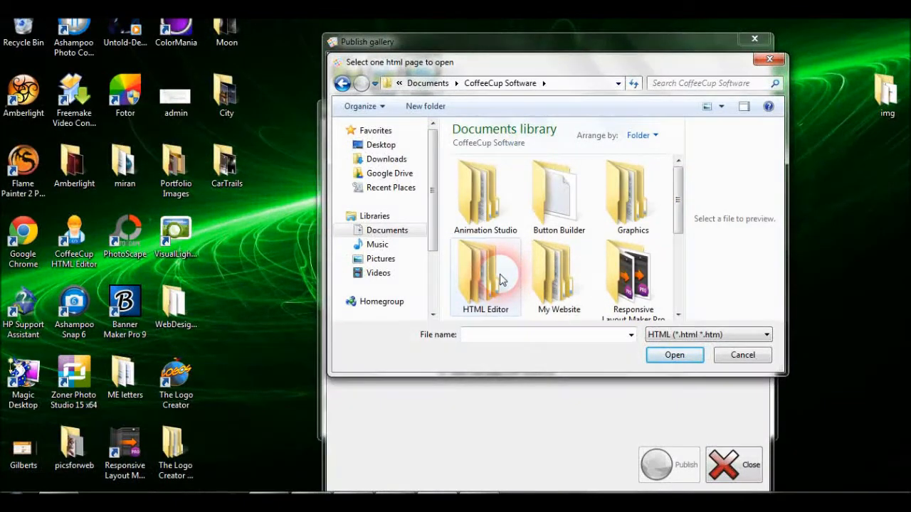
double_click(555, 264)
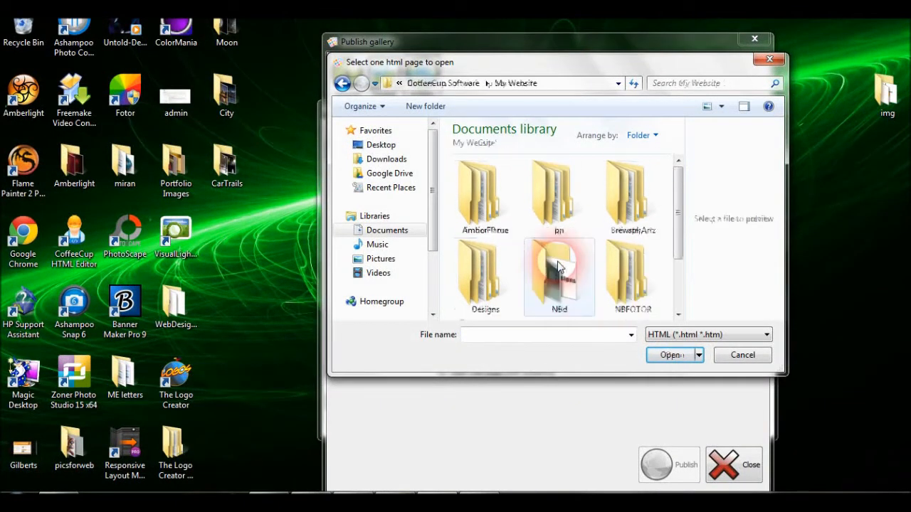
left_click_drag(681, 213, 683, 235)
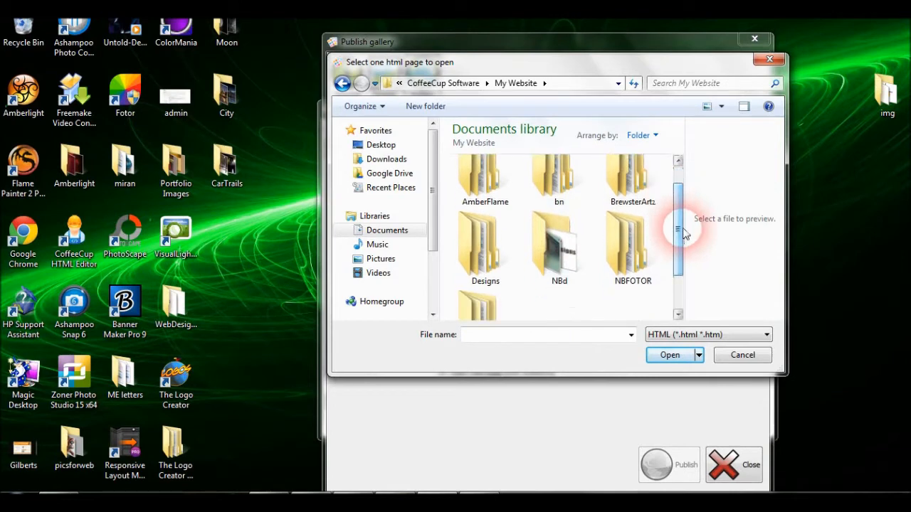
double_click(644, 249)
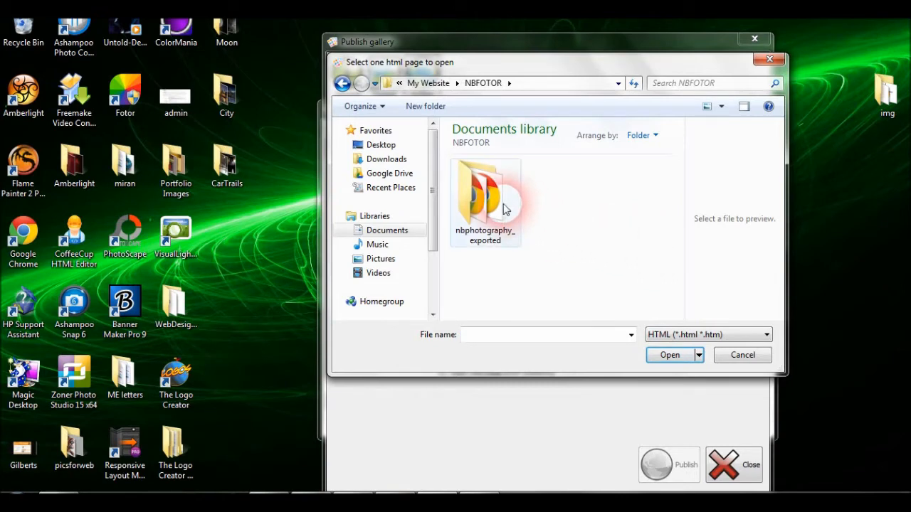
double_click(503, 207)
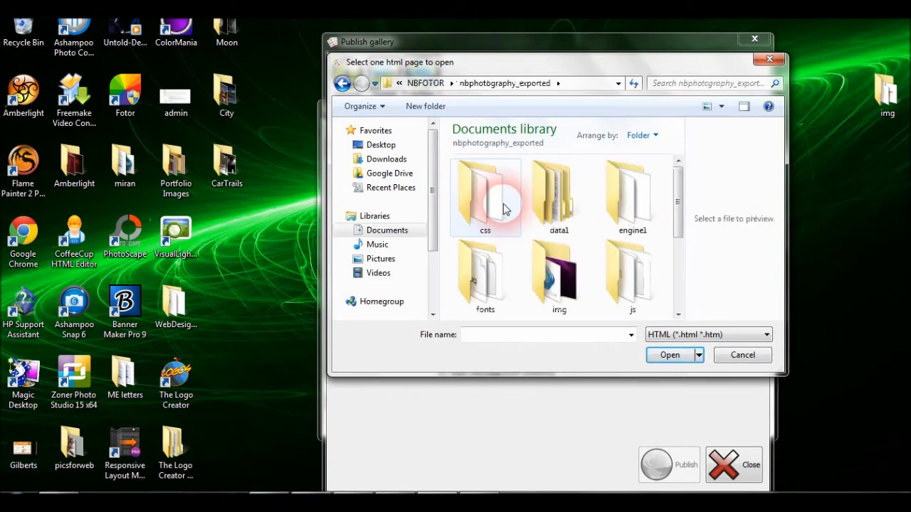
left_click_drag(677, 197, 681, 280)
left_click(570, 283)
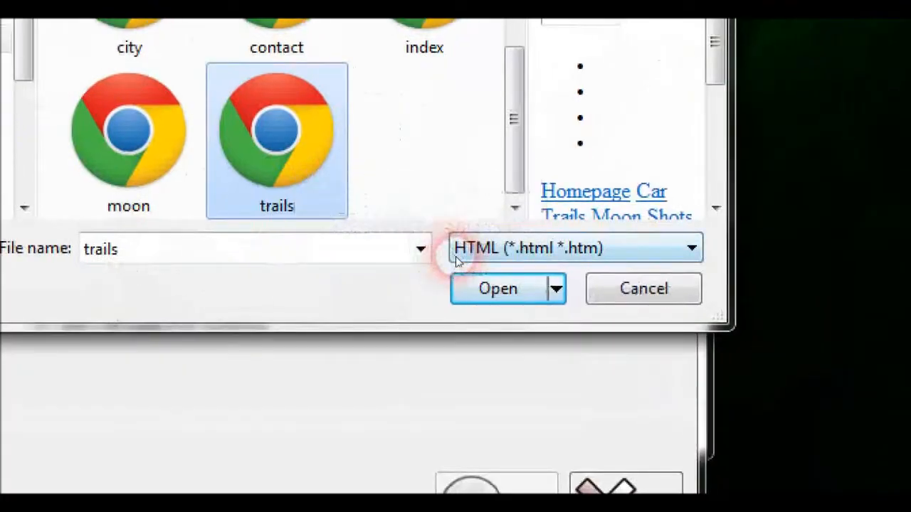
left_click(475, 279)
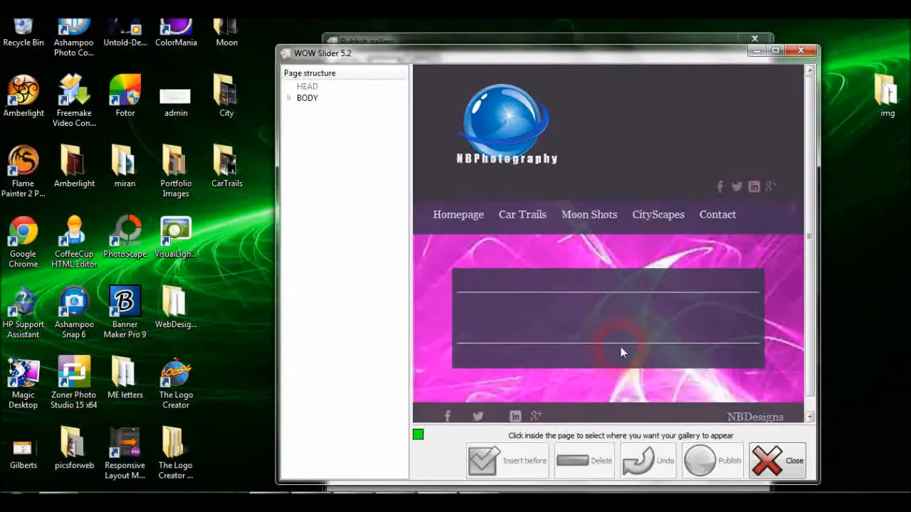
Insert the gallery before the lower horizontal rule of the page's content box and publish it
left_click(621, 345)
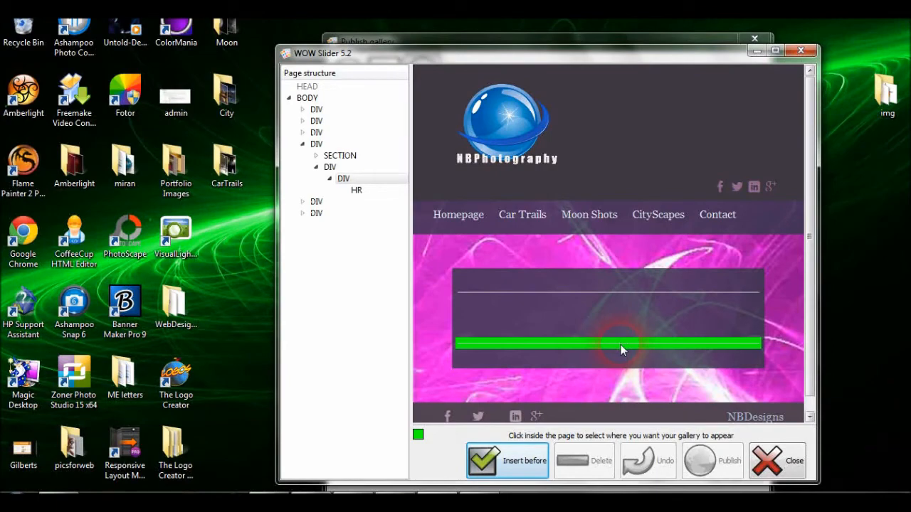
left_click(529, 473)
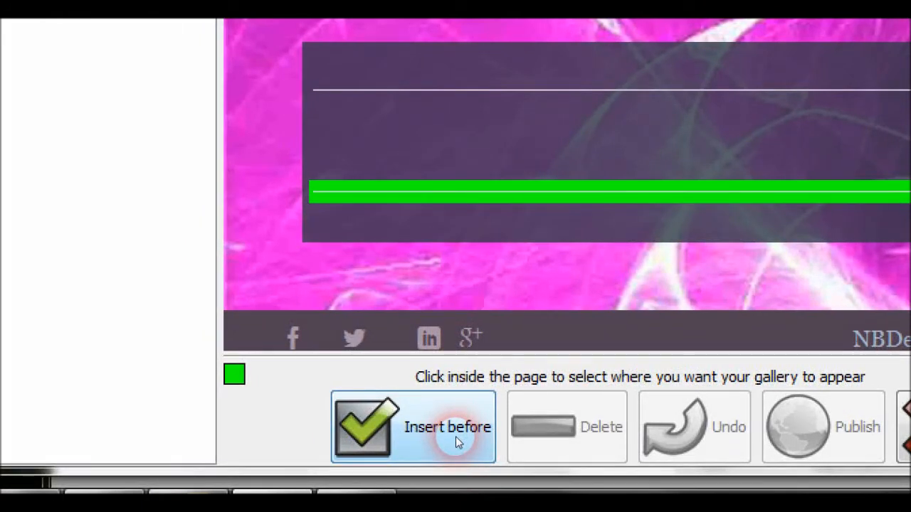
left_click(456, 436)
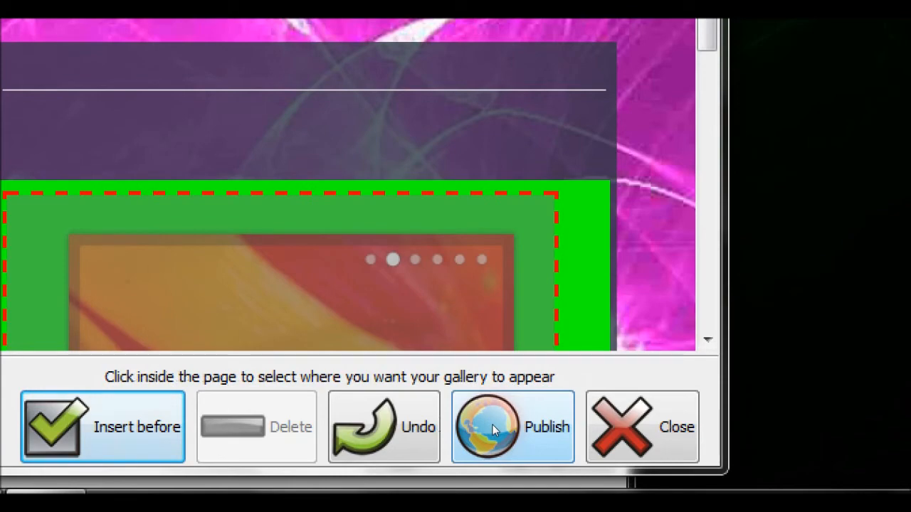
left_click(492, 424)
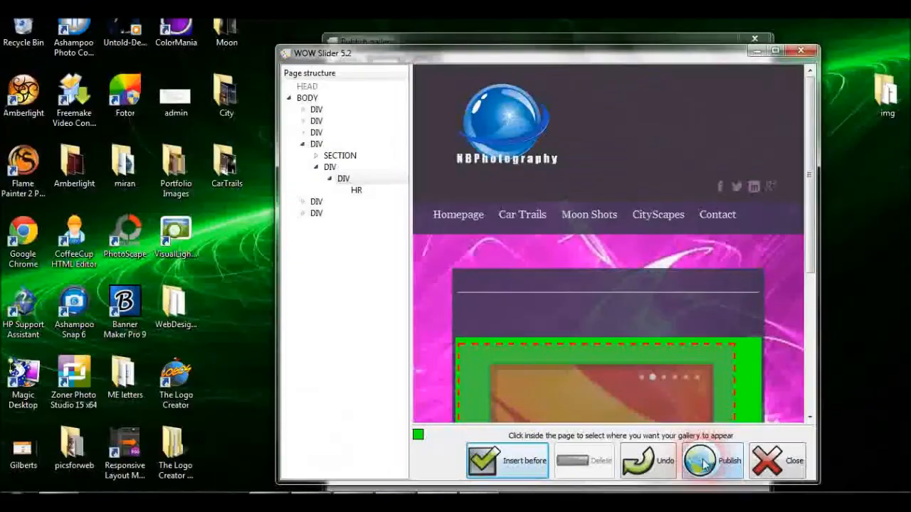
left_click(703, 463)
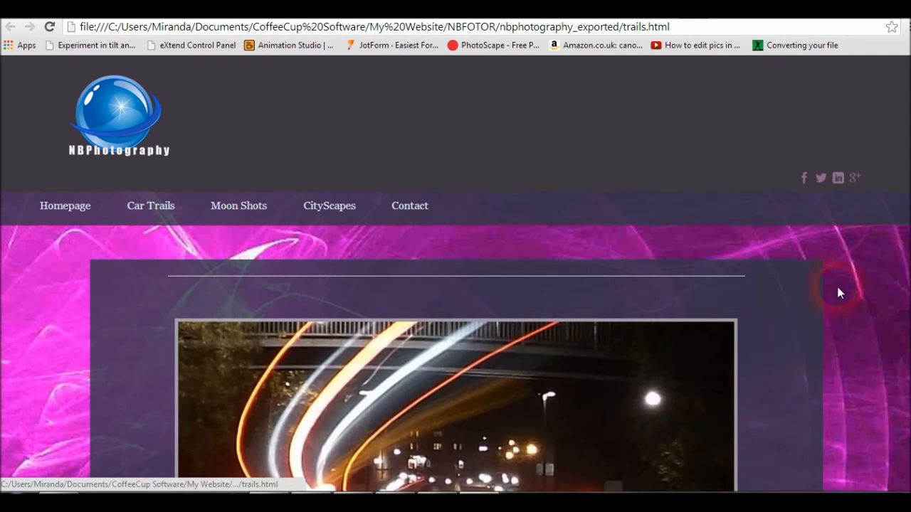
Review the published slider on the trails page in the browser, then close the browser
scroll(456, 274, "down", 2)
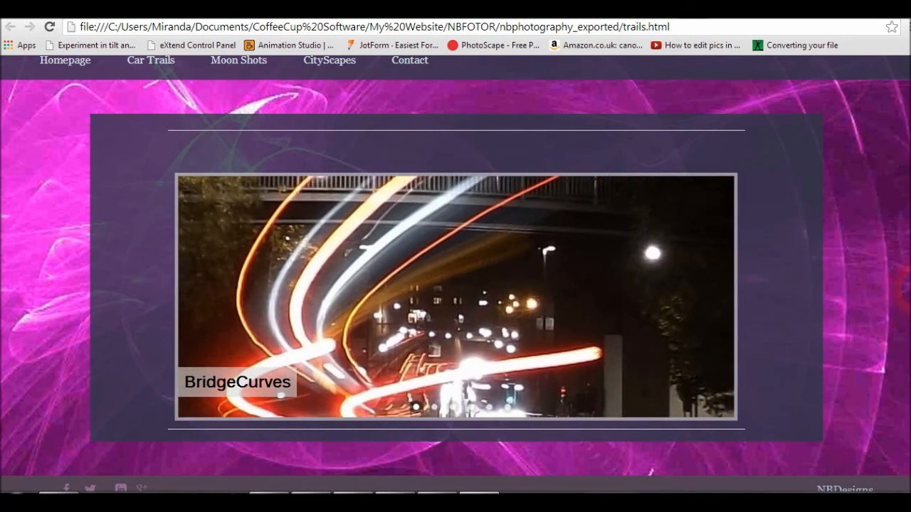
scroll(456, 274, "up", 2)
scroll(455, 274, "up", 1)
scroll(455, 274, "up", 1)
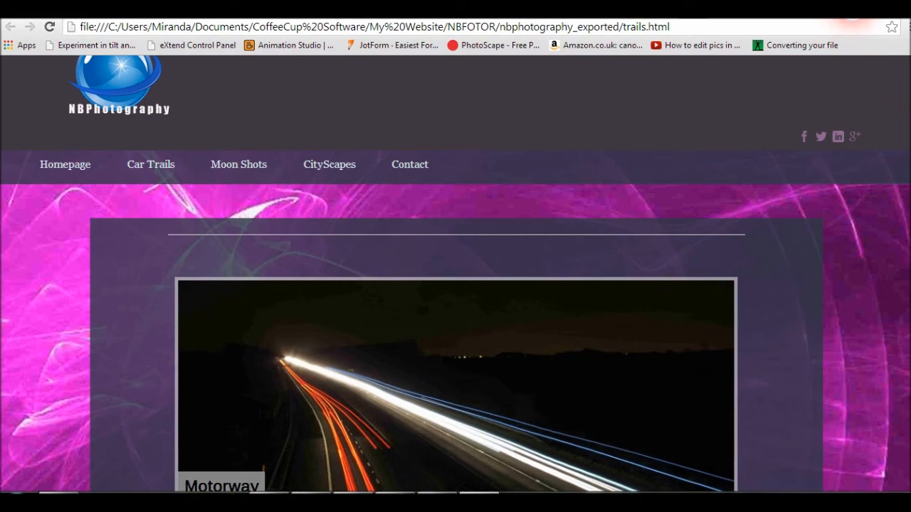
left_click(851, 10)
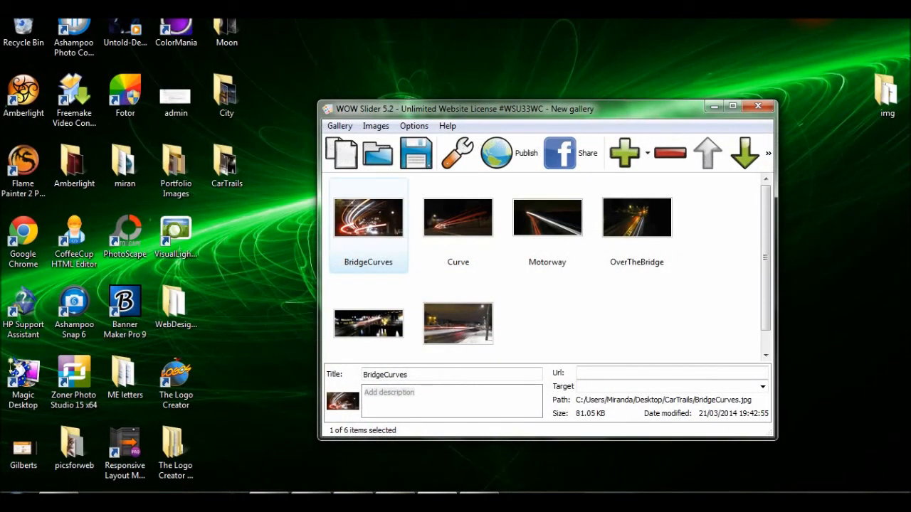
mouse_move(666, 20)
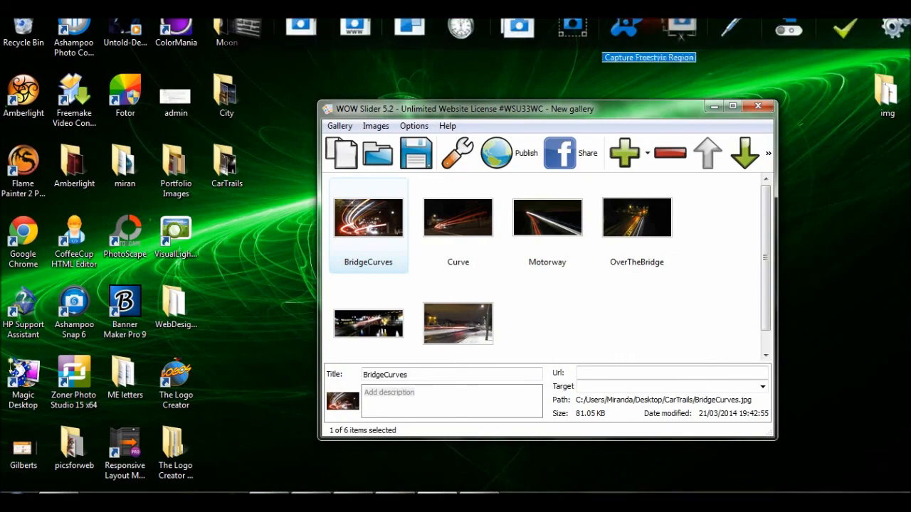